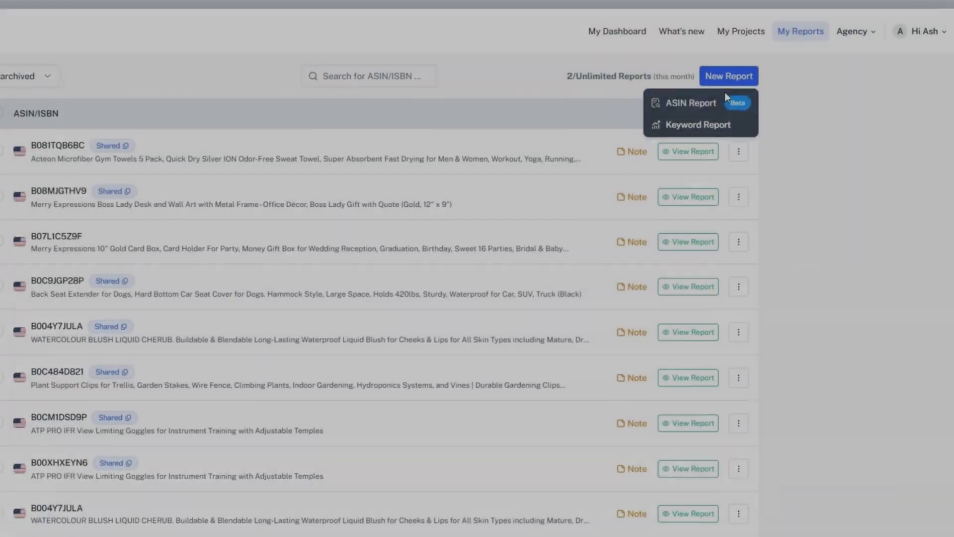
Create a new ASIN report for B08MJGTHV9
click(724, 93)
click(315, 337)
text(B08MJGTHV9)
click(239, 384)
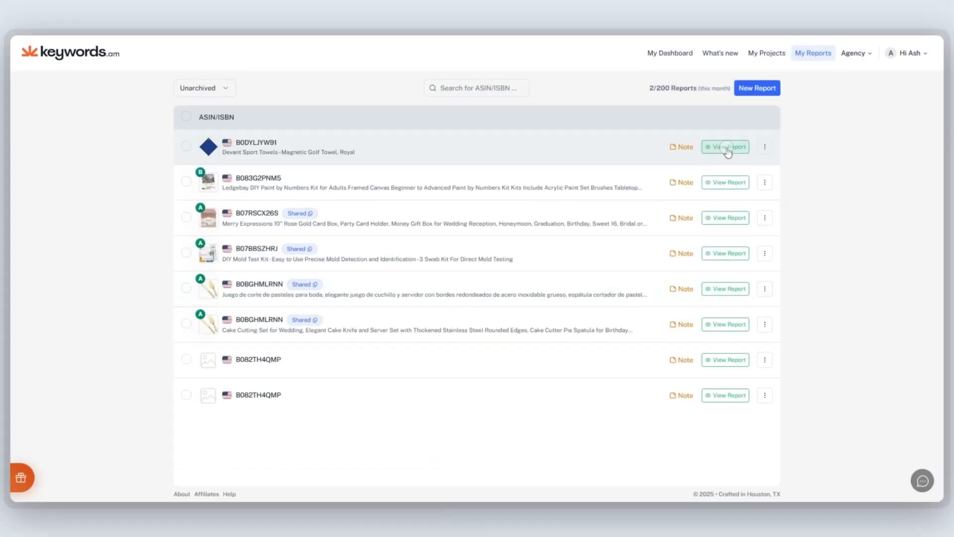
Open the report for the Devant Sport Towels magnetic golf towel and review its listing overview and audit summary
click(727, 147)
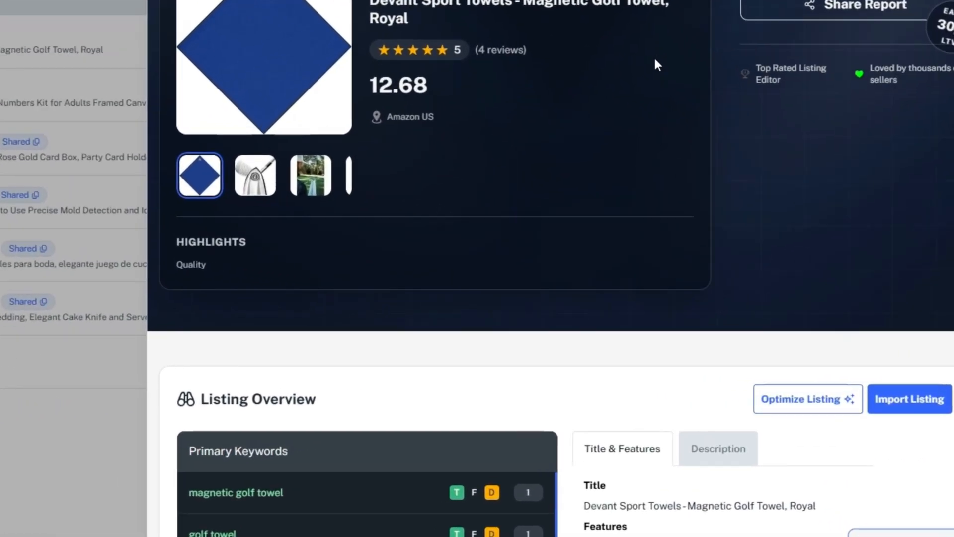
scroll(658, 61, down, 2)
scroll(652, 67, down, 2)
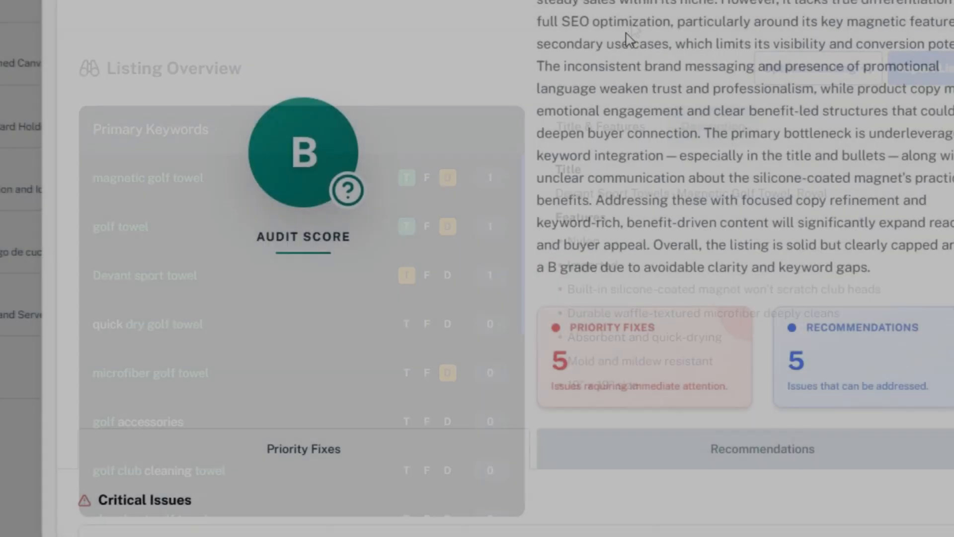
scroll(628, 38, down, 5)
Examine the optimization recommendations in the report's audit sections, continuing down to the AI bot's question area
click(626, 110)
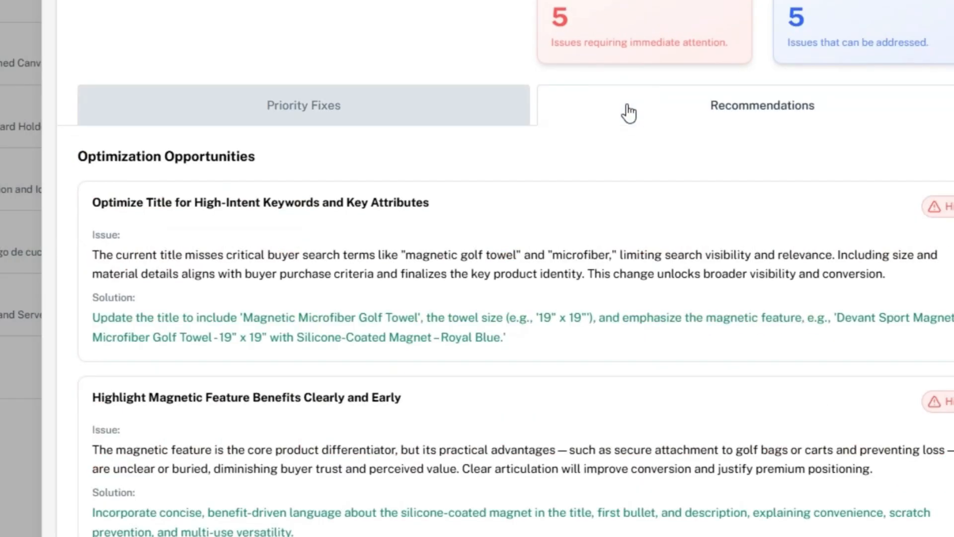
scroll(629, 112, down, 3)
scroll(454, 8, down, 20)
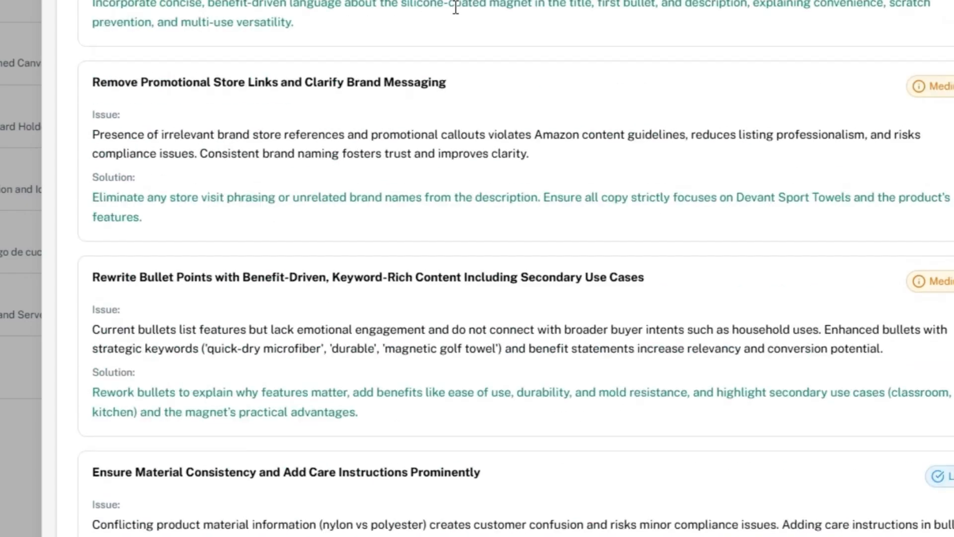
scroll(443, 40, down, 20)
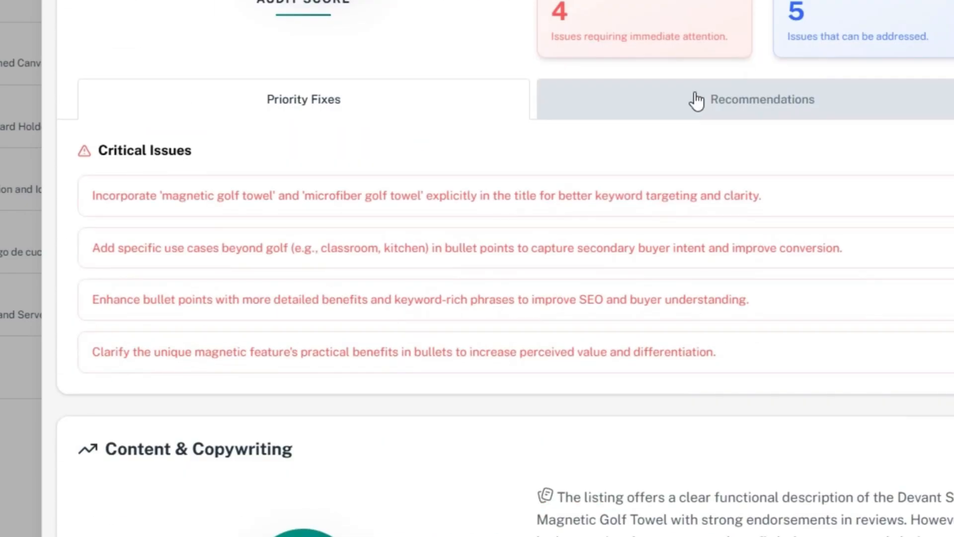
click(698, 102)
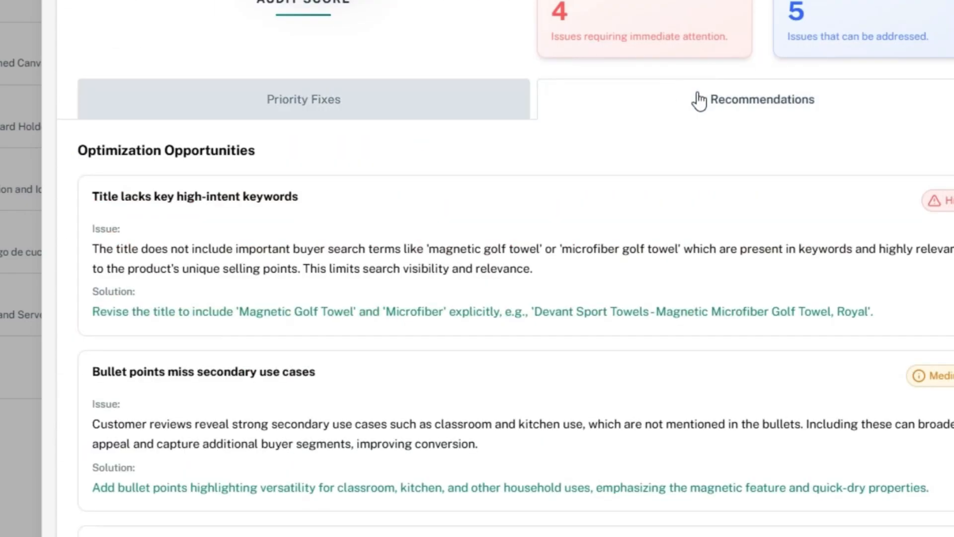
scroll(274, 269, down, 20)
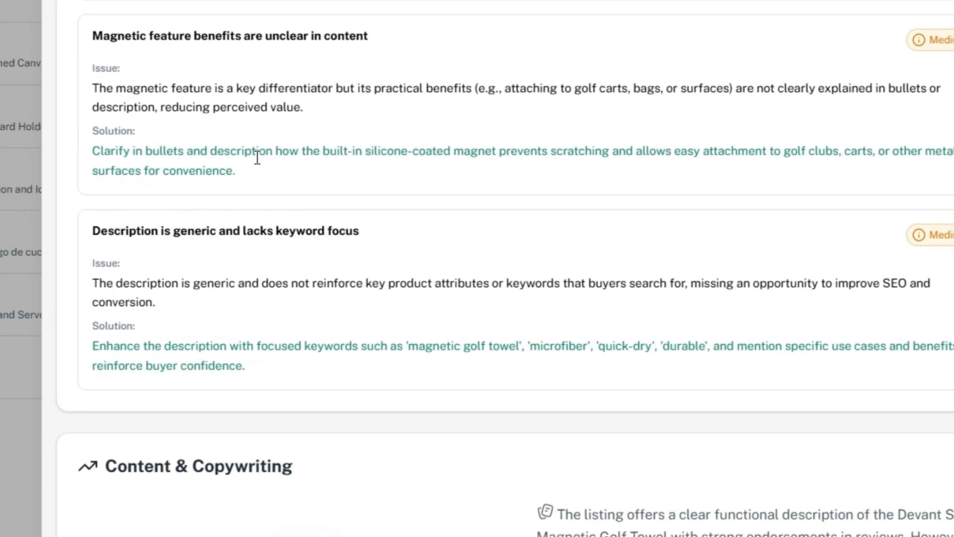
scroll(245, 171, down, 15)
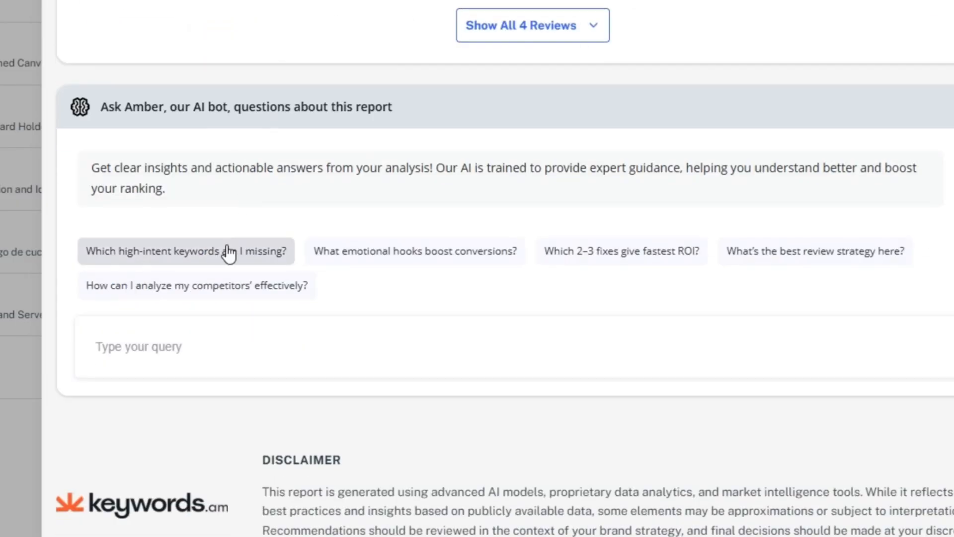
Ask the Amber AI bot which high-intent keywords are missing, and request the top 2 or 3 fixes for the fastest ROI
click(228, 252)
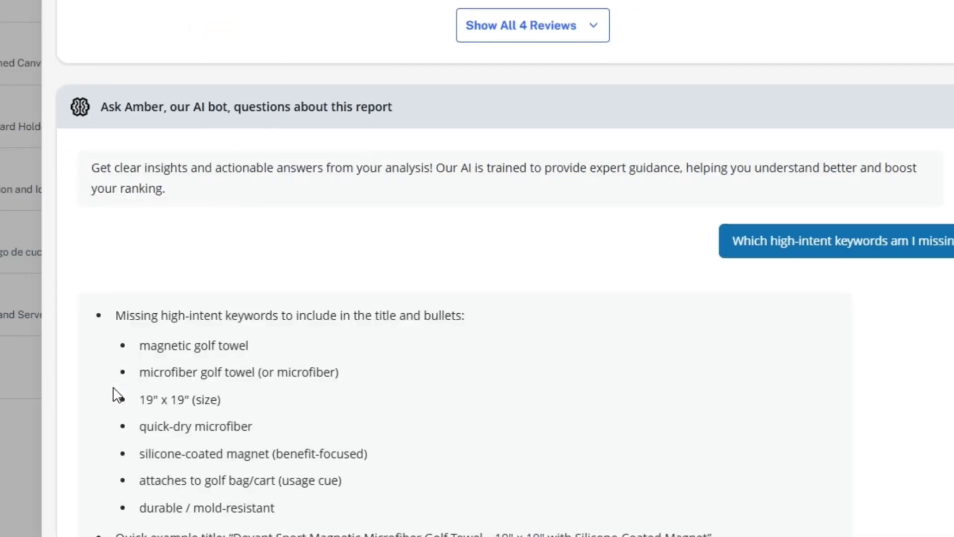
scroll(119, 373, down, 5)
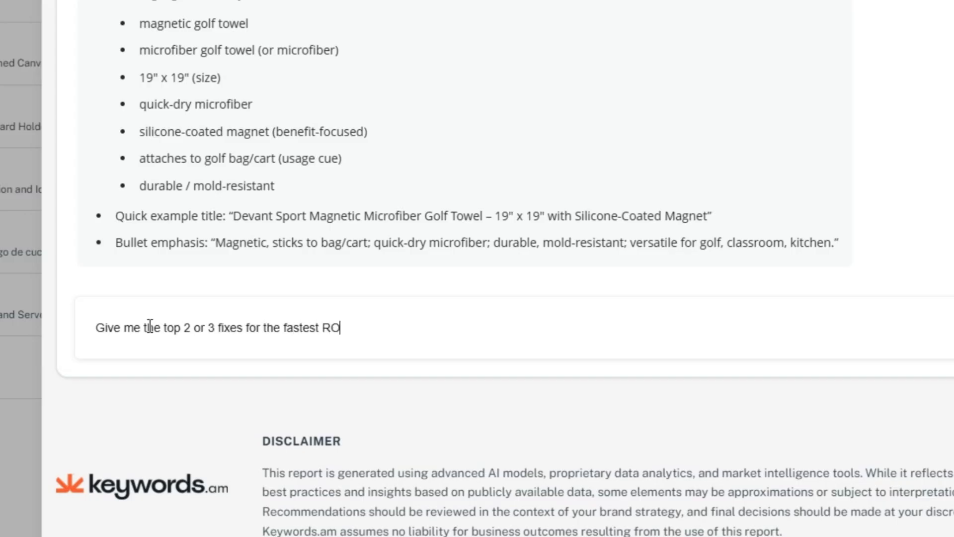
key(Return)
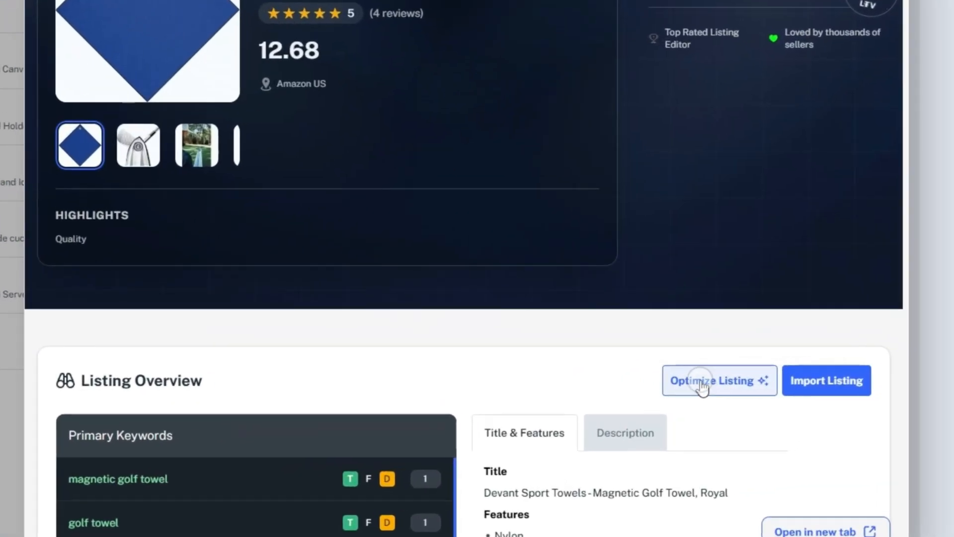
Start the AI optimization of the golf towel listing with the preset marketplace and language
click(836, 389)
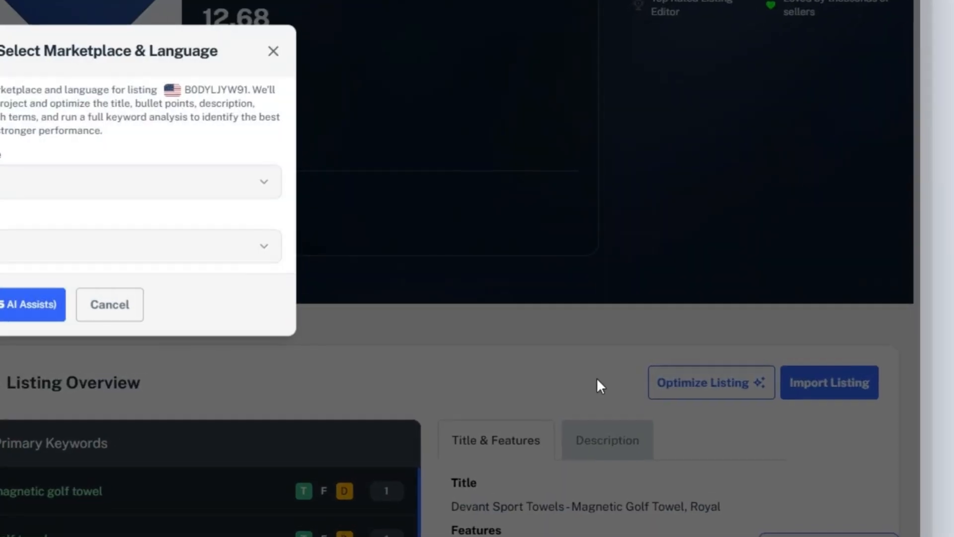
click(184, 307)
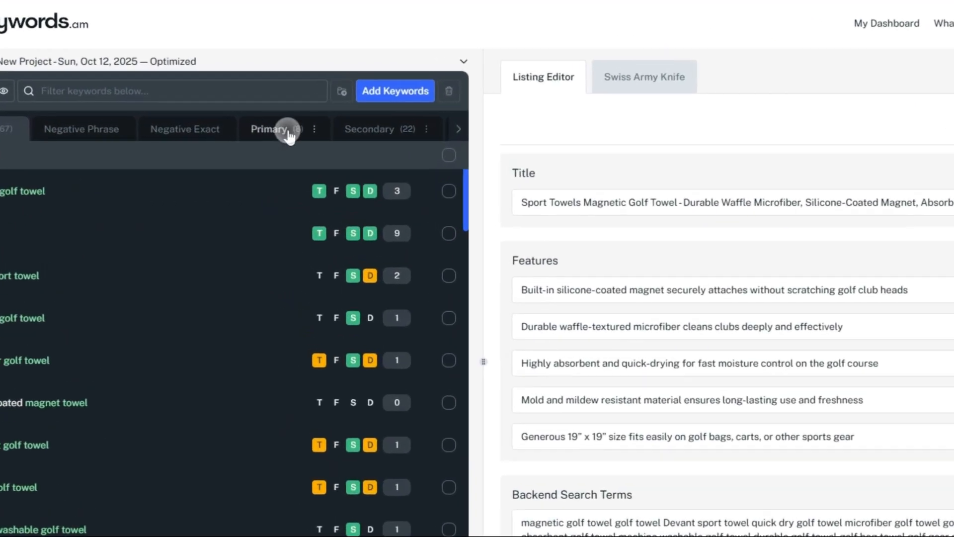
Examine the project's keyword groups, from Primary and Secondary through Long Tail and the PPC groups to Misspellings
click(260, 131)
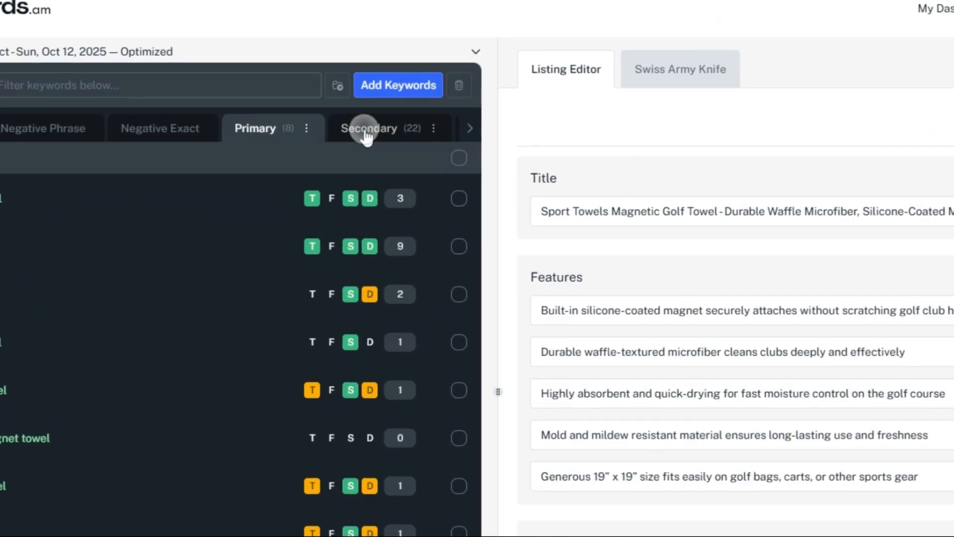
click(313, 130)
click(466, 129)
click(466, 128)
click(467, 129)
click(467, 128)
click(465, 128)
click(75, 128)
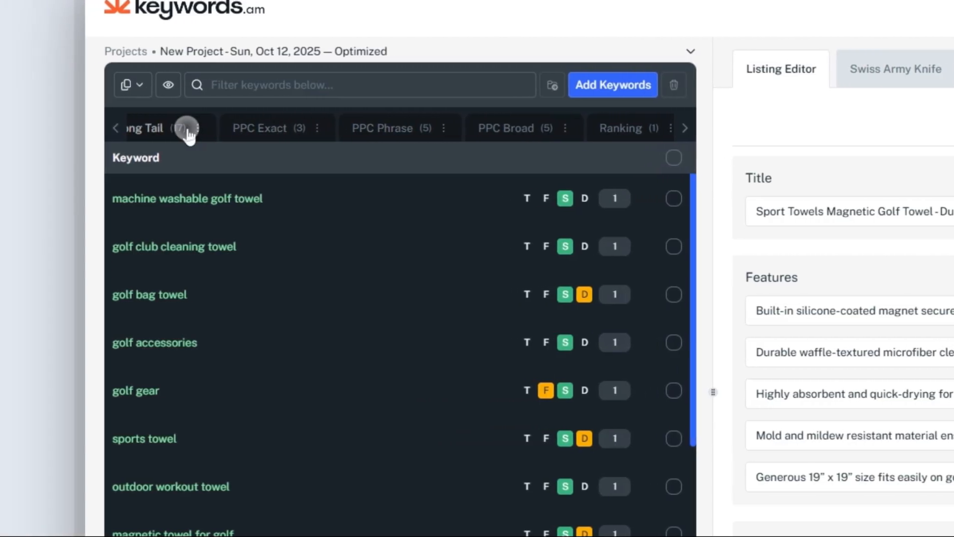
click(646, 134)
click(696, 128)
click(598, 136)
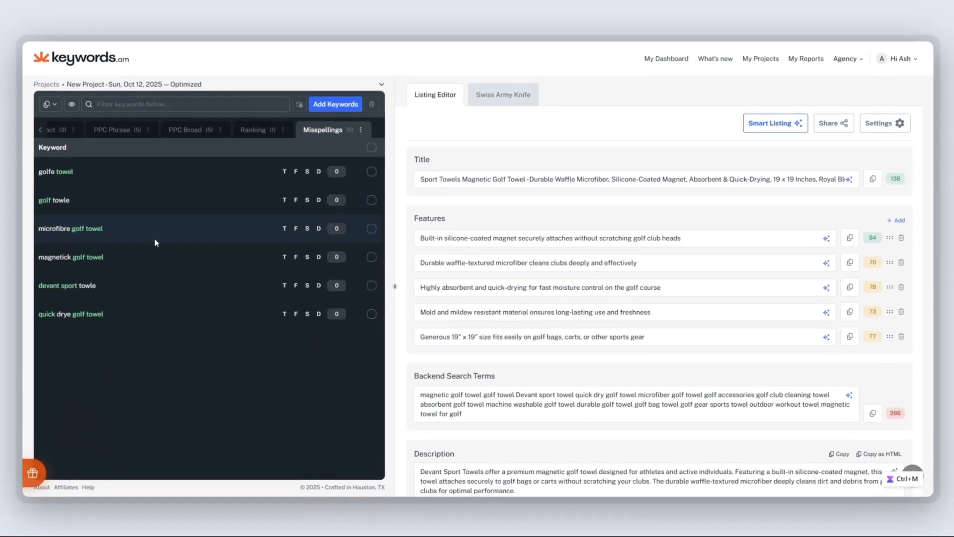
Add the keyword "Water proof towel" to the project through the keywords list
click(336, 104)
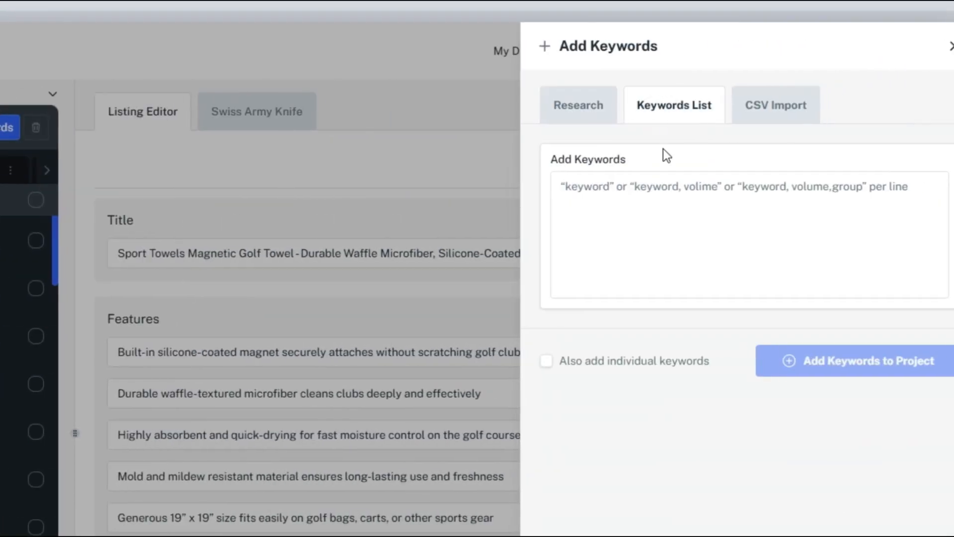
click(638, 212)
text(Water proof towel)
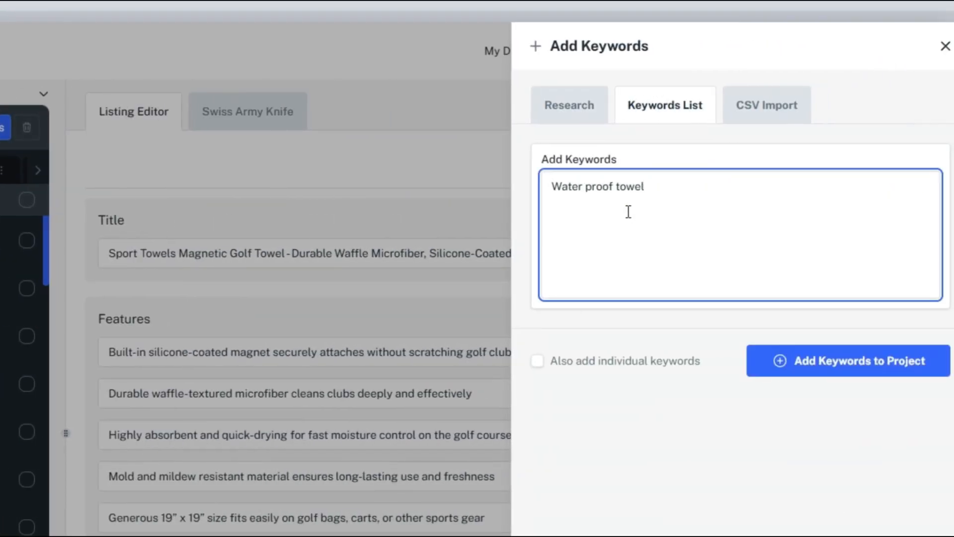
click(849, 361)
click(191, 415)
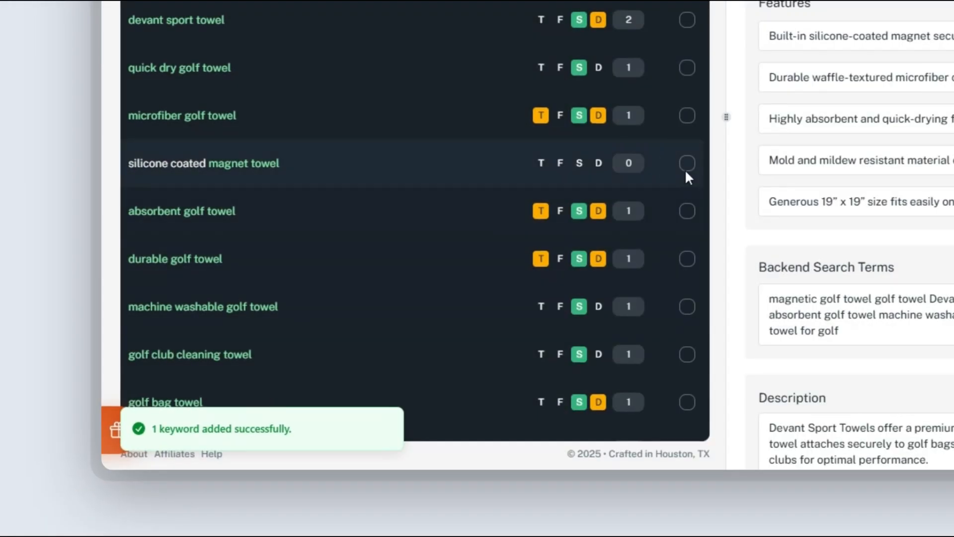
Delete the keyword "silicone coated magnet towel" from the project
click(687, 163)
click(682, 133)
click(671, 439)
click(537, 43)
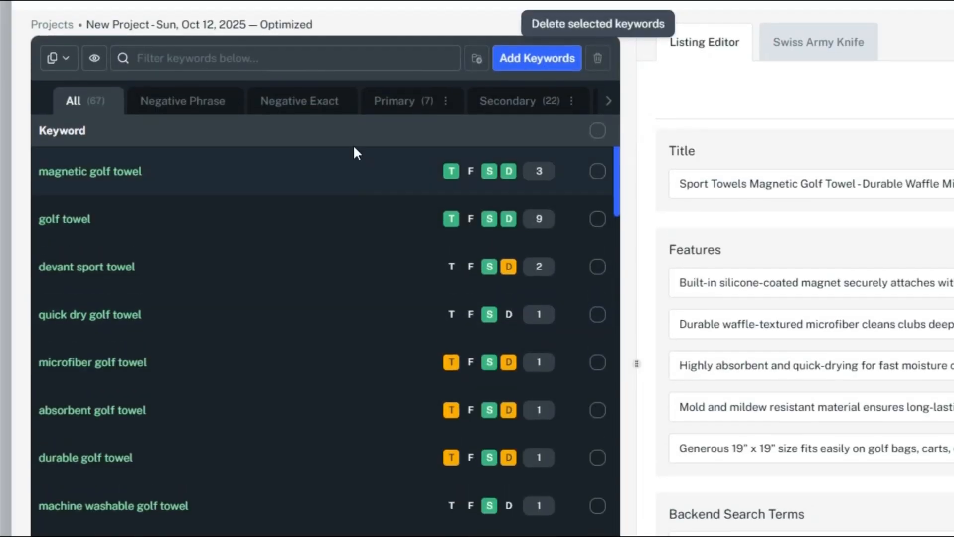
Add the keywords "red towel" and "red sports towel" to the project, one per line
click(722, 116)
text(red)
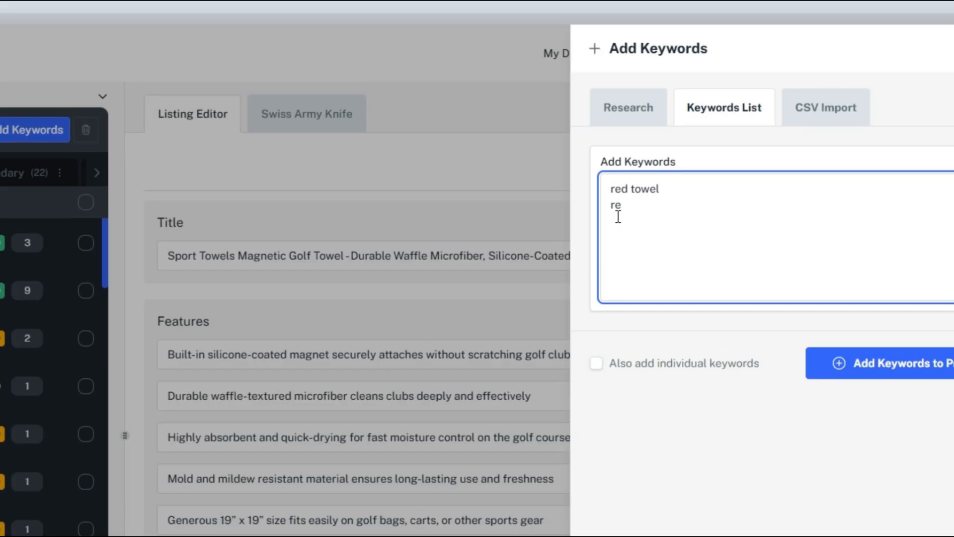
text( towel)
key(Return)
text(red sports towel)
click(880, 363)
click(279, 420)
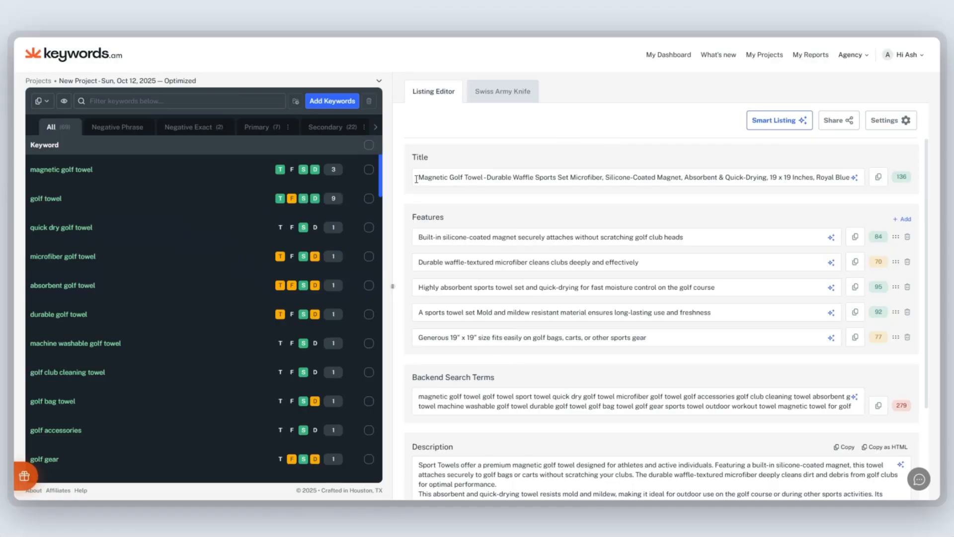
Generate AI title suggestions, try the alternatives, and apply the one beginning "Premium Magnetic Golf Towel - Quick Dry Microfiber"
click(418, 178)
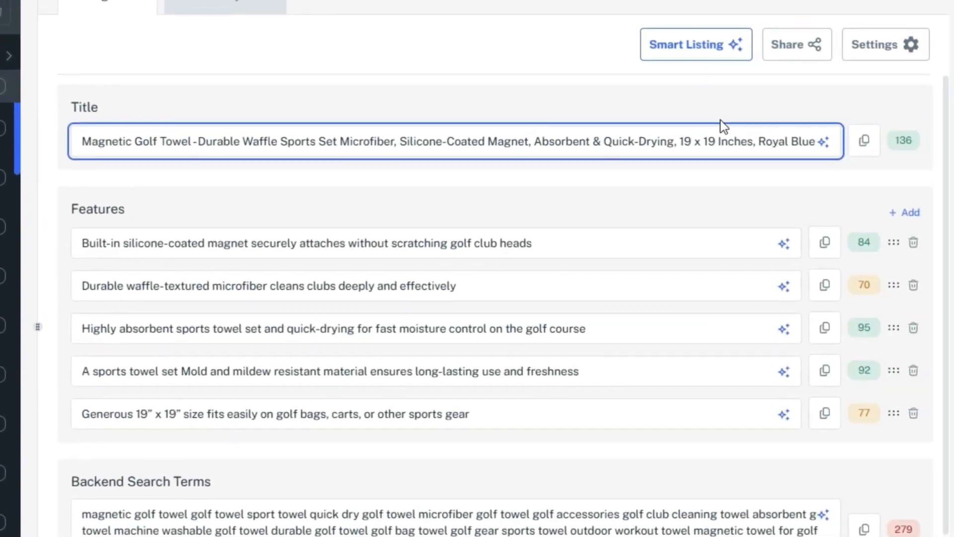
click(855, 180)
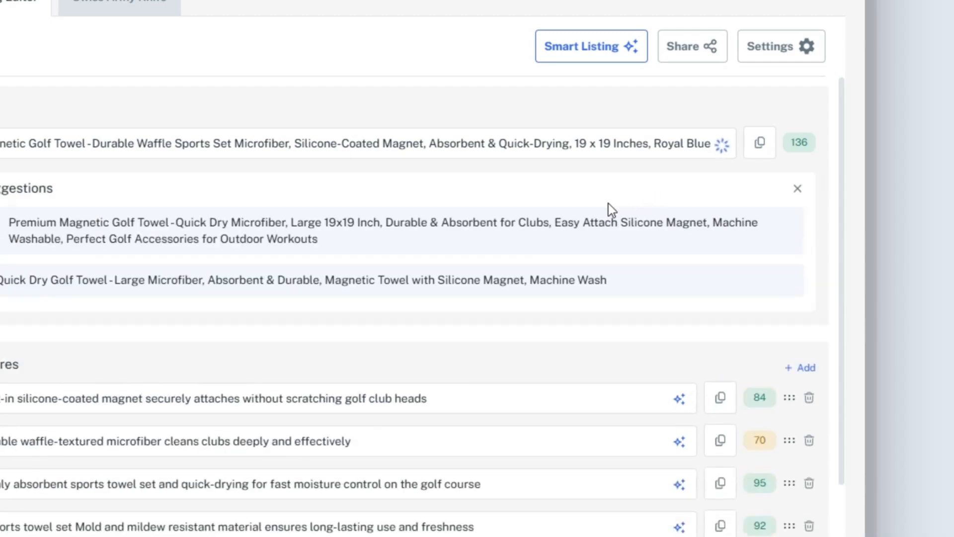
click(216, 346)
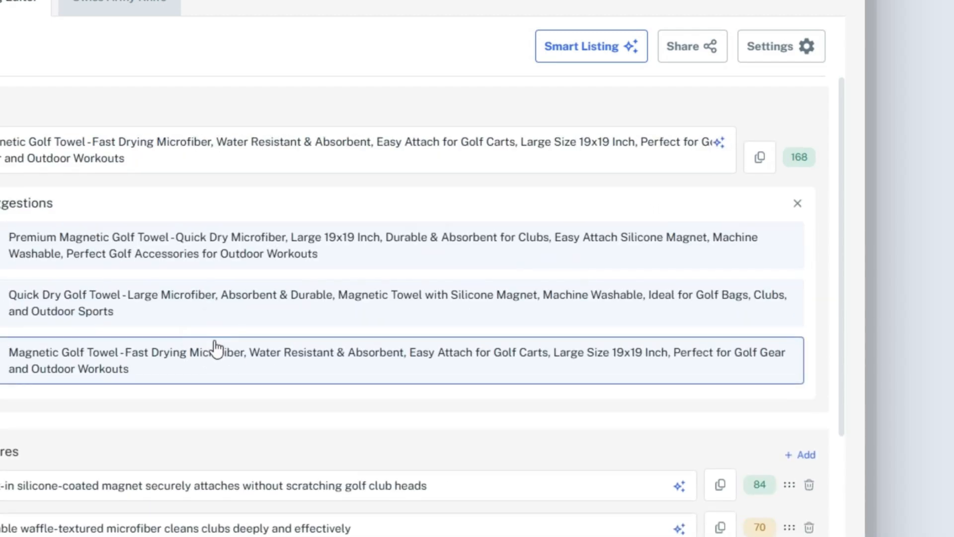
click(224, 303)
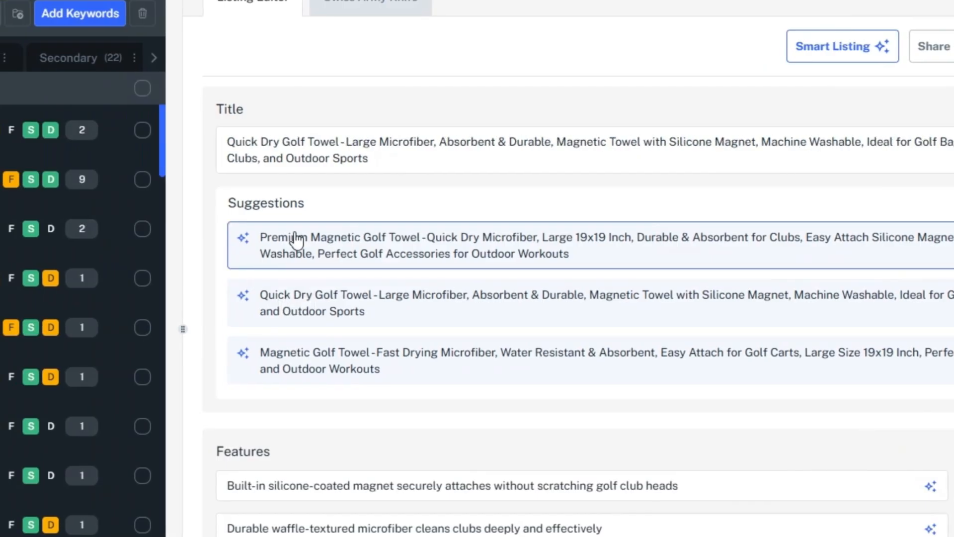
click(227, 241)
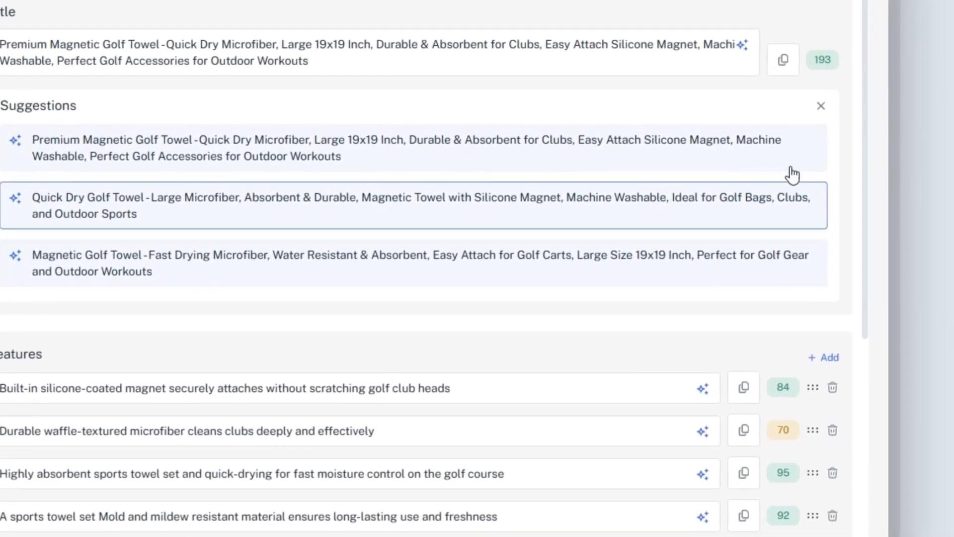
click(912, 124)
Generate AI suggestions for the feature about mold and mildew resistant material
scroll(514, 163, down, 5)
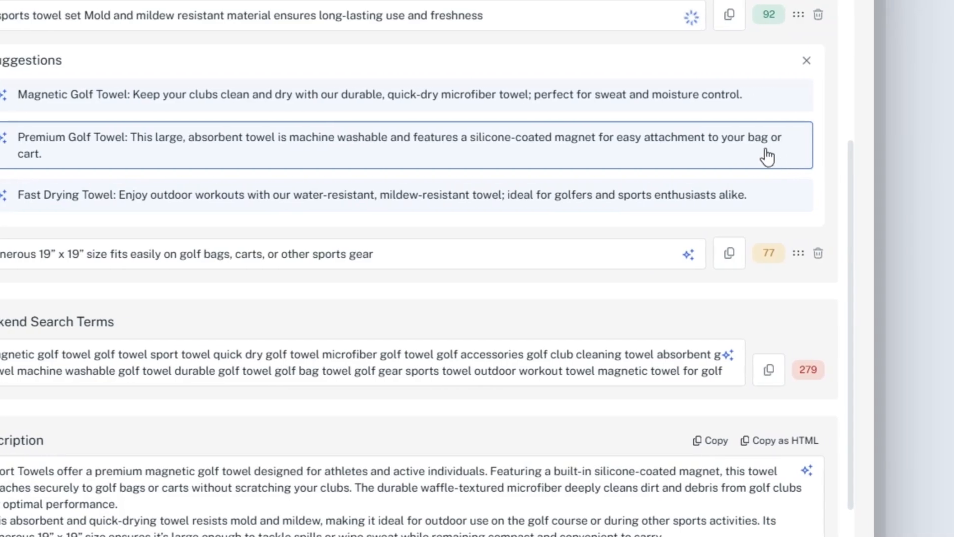
click(909, 60)
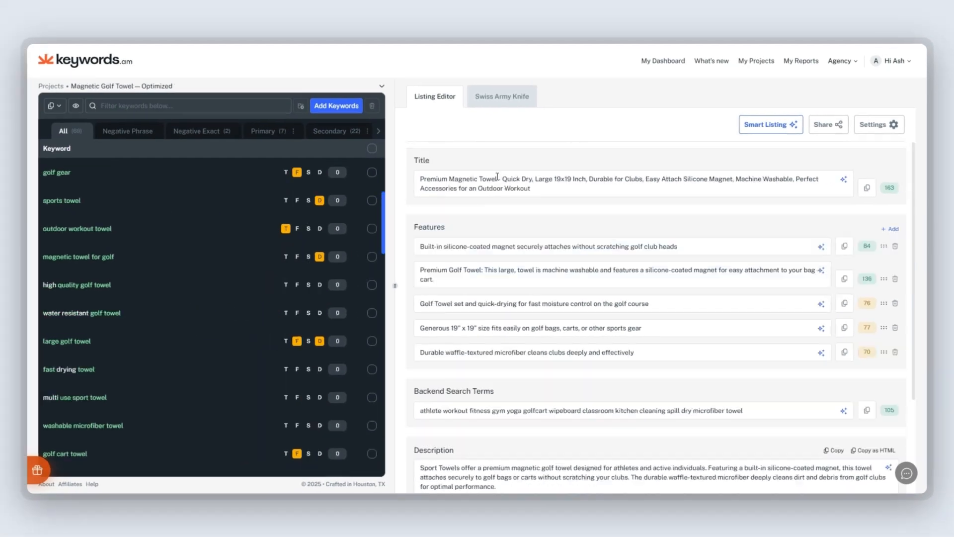
Insert "For Golf" after "Premium Magnetic Towel" in the listing title
click(498, 177)
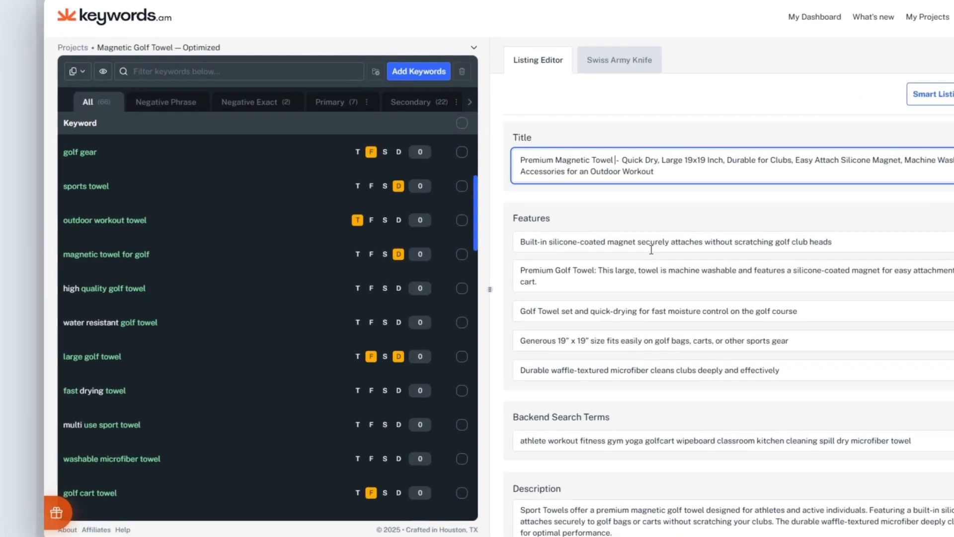
text(For Go)
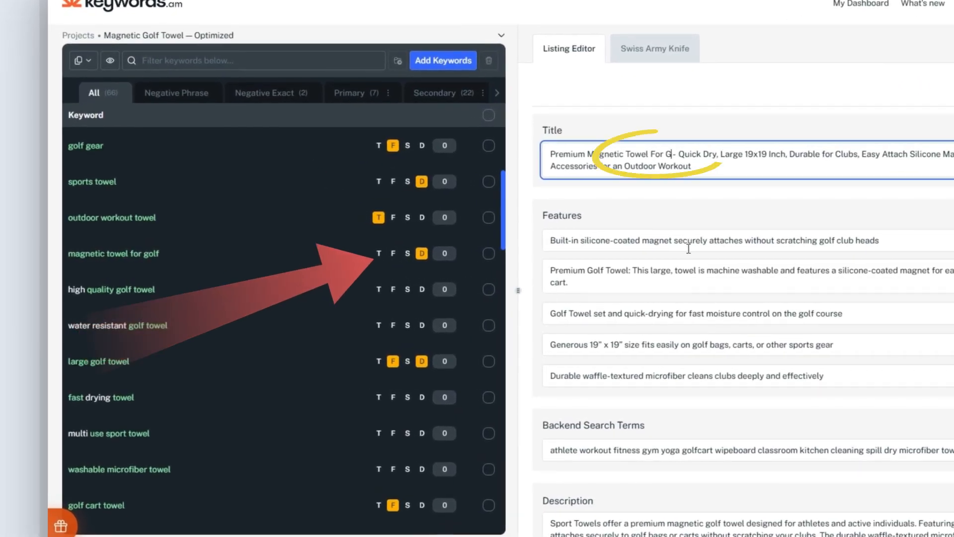
text(lf)
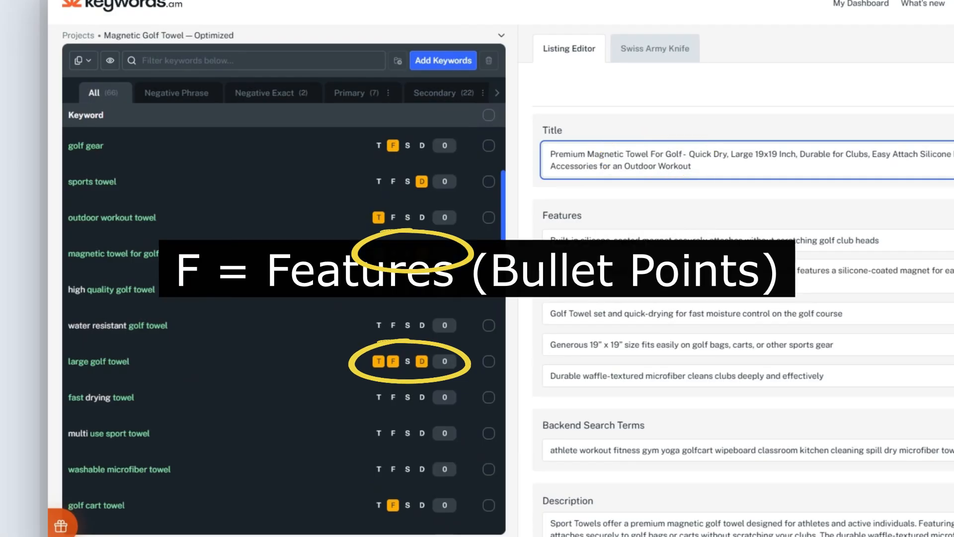
Insert "High Quality" at the start of the third feature, before "Golf Towel set and quick-drying"
click(553, 321)
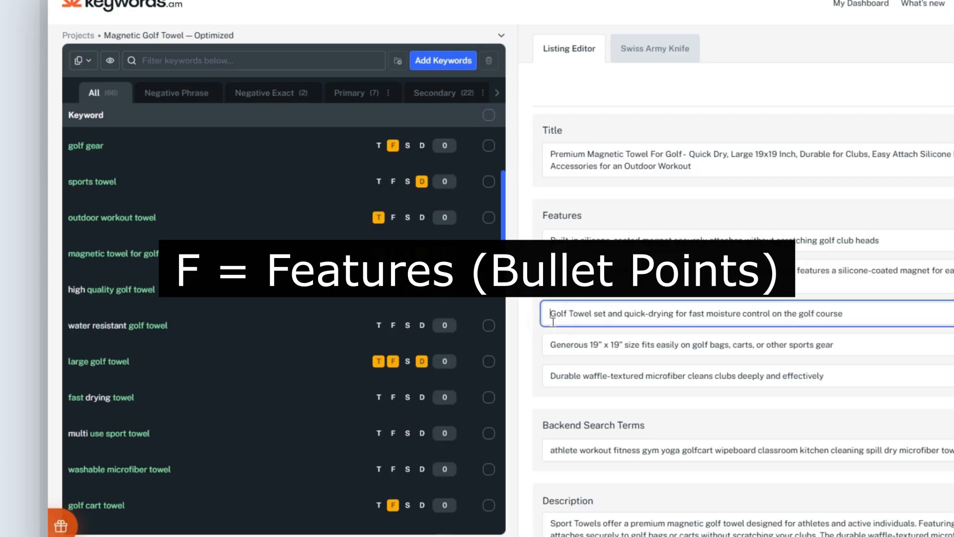
text(High Qu)
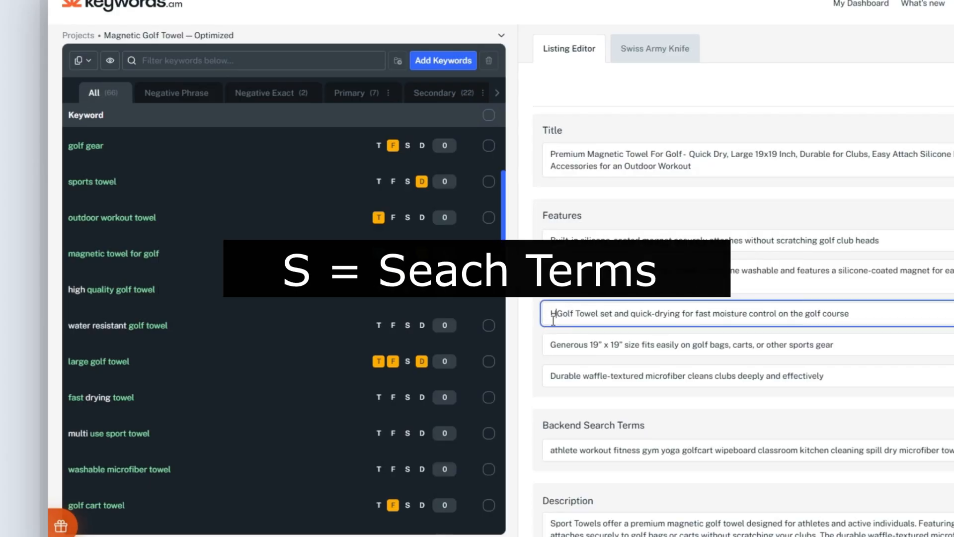
text(ality)
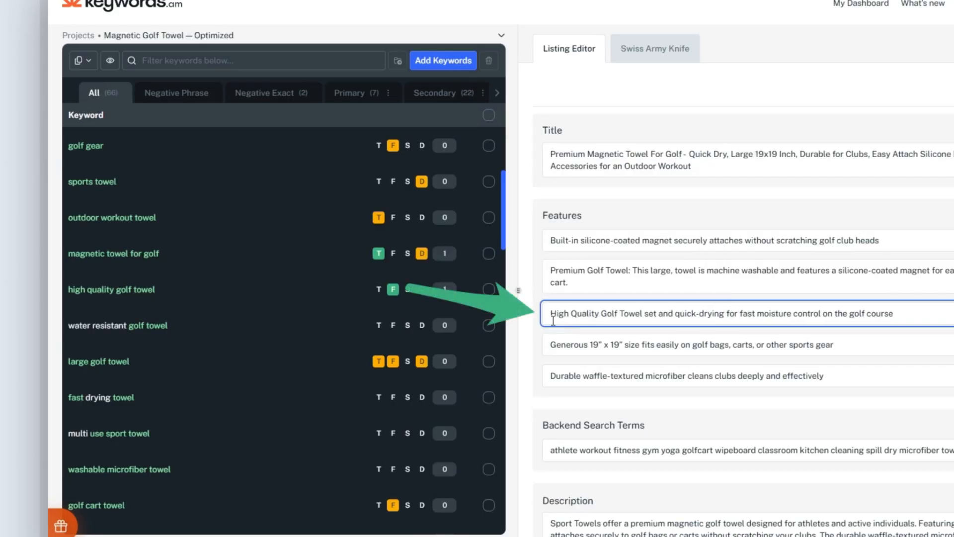
click(540, 338)
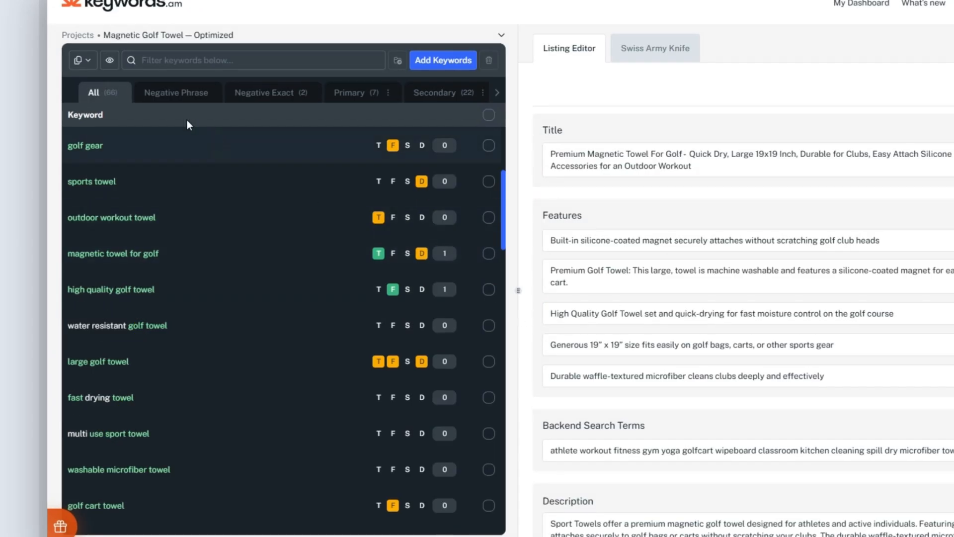
Filter out the used keywords and insert "water resistant" after "This large" in the "Premium Golf Towel" feature
click(109, 60)
click(674, 273)
text(water resist )
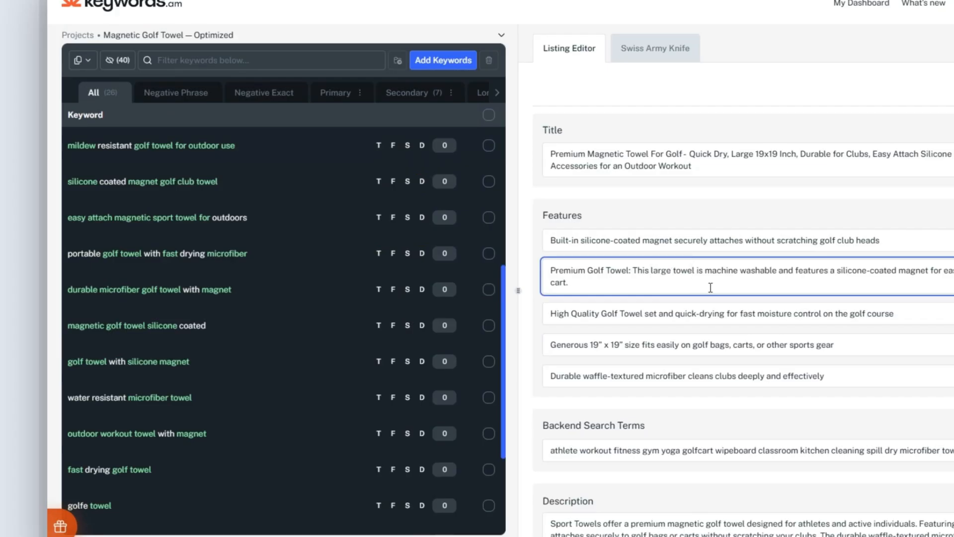
text(ant)
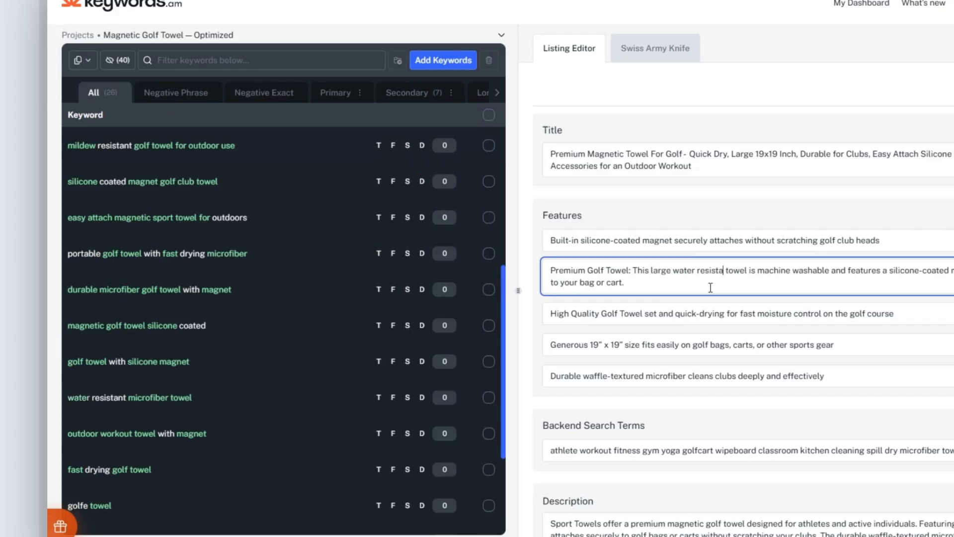
click(116, 63)
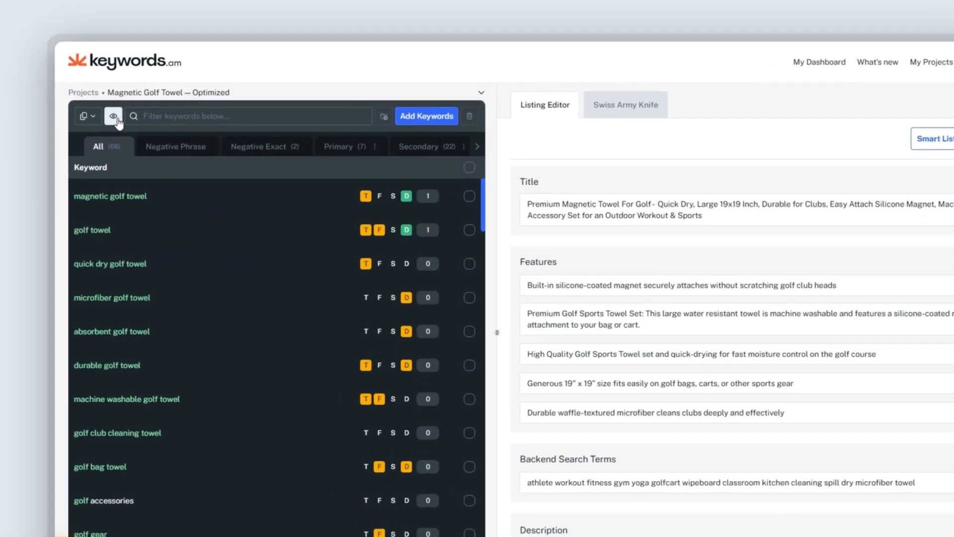
Copy the unused single keywords (broad) with used keywords hidden, and paste them at the start of the Backend Search Terms
click(61, 99)
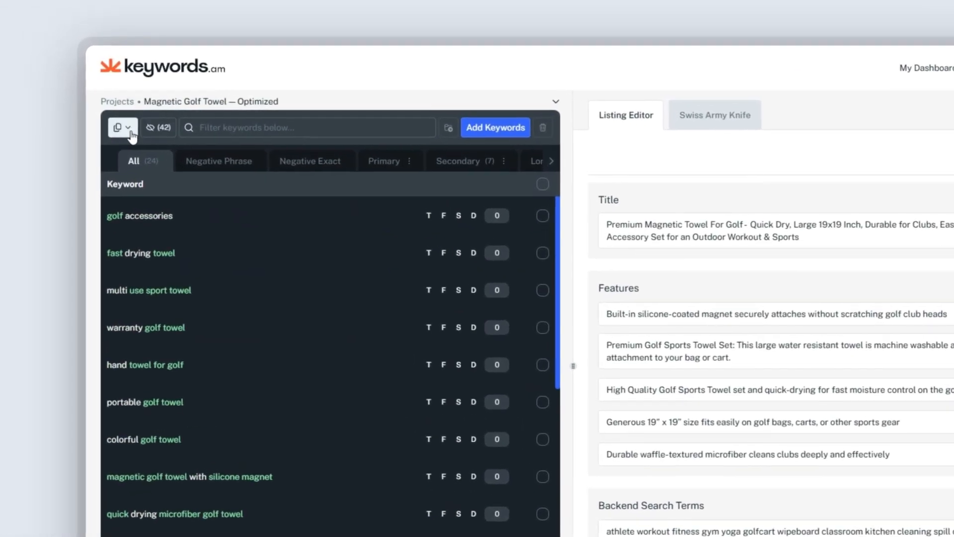
click(40, 99)
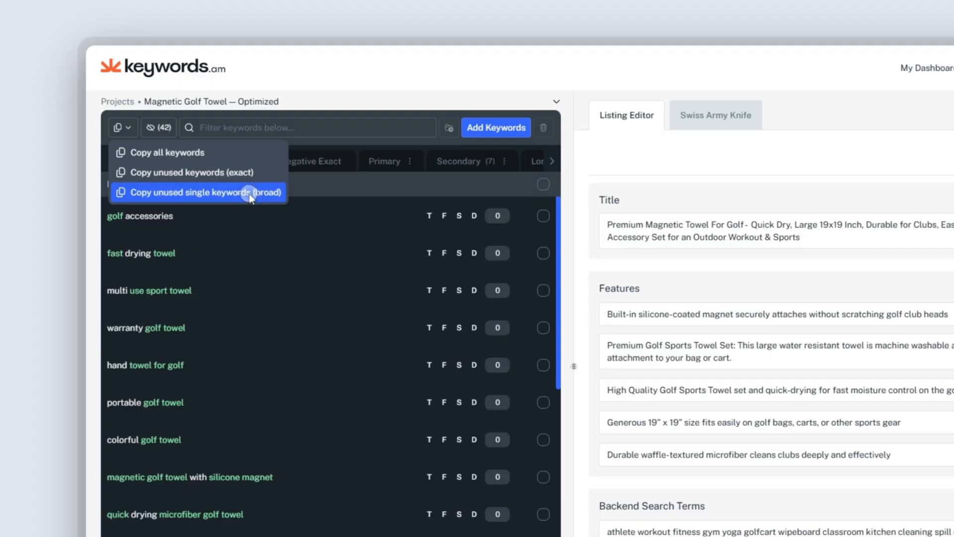
click(249, 193)
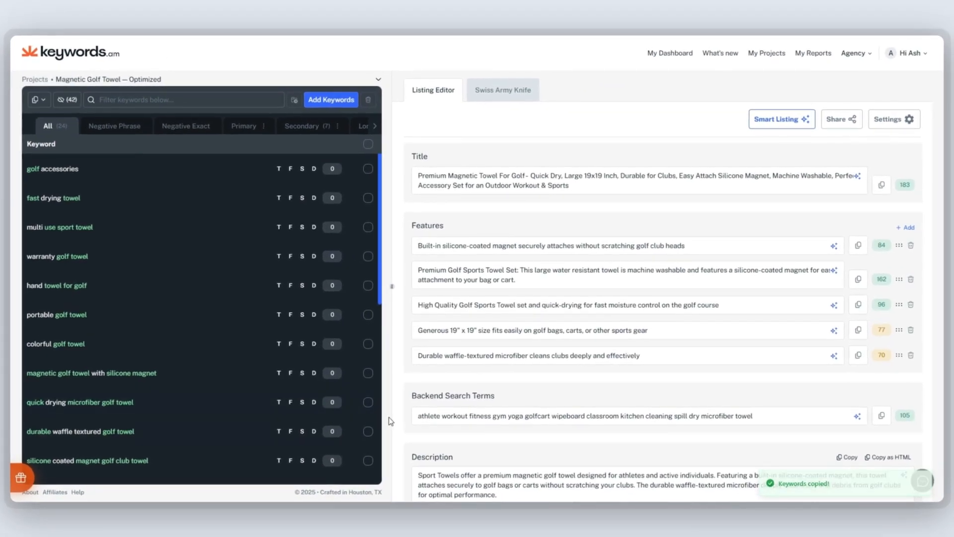
click(414, 415)
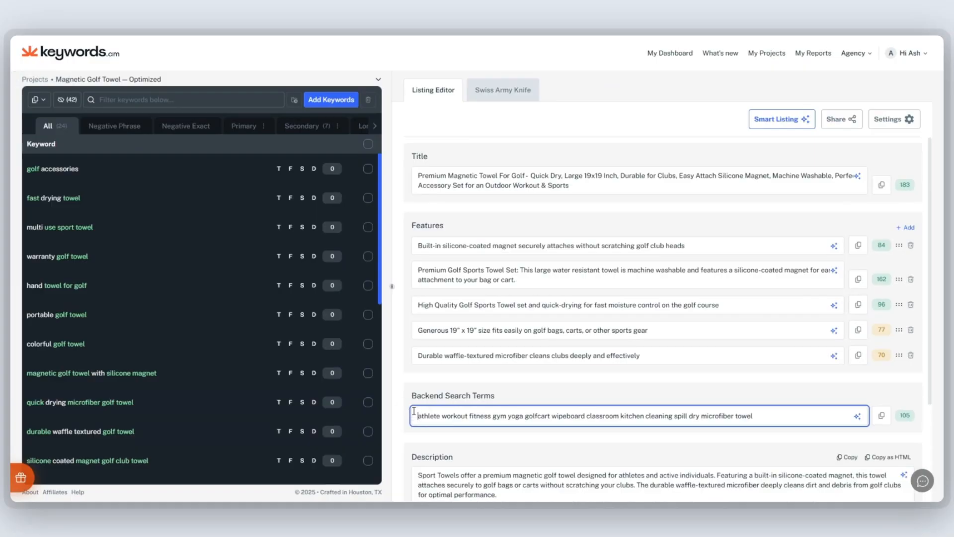
key(ctrl+v)
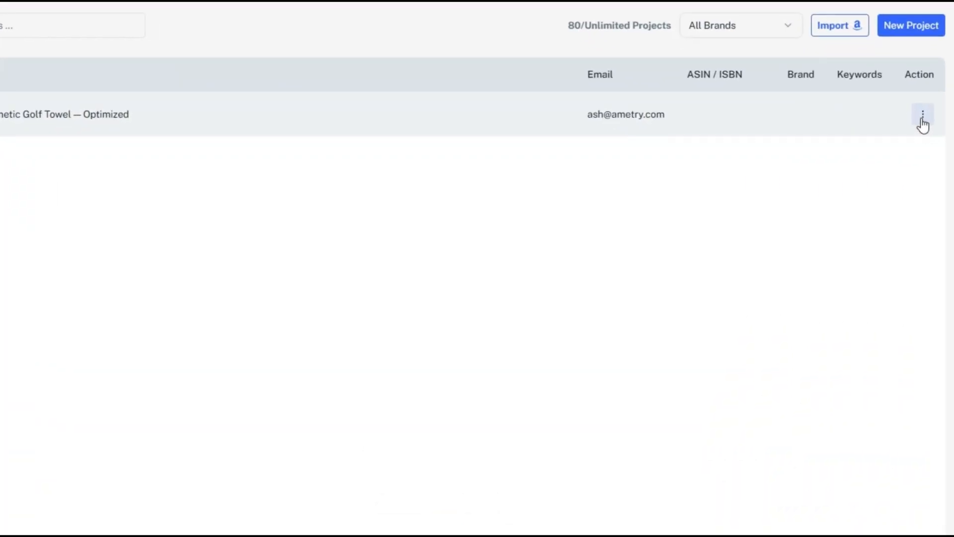
Translate the "Magnetic Golf Towel — Optimized" project for the Germany marketplace with Deutsch as the target language
click(922, 118)
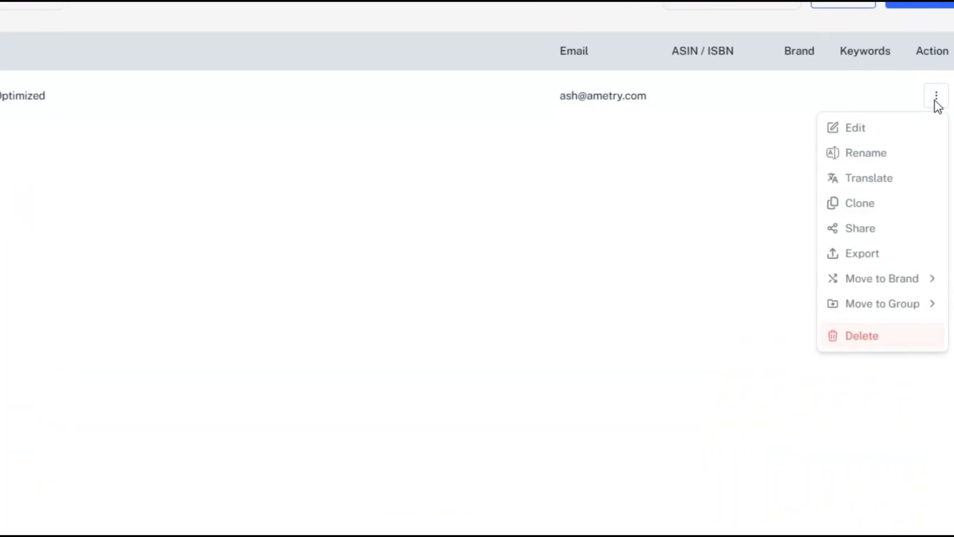
click(849, 187)
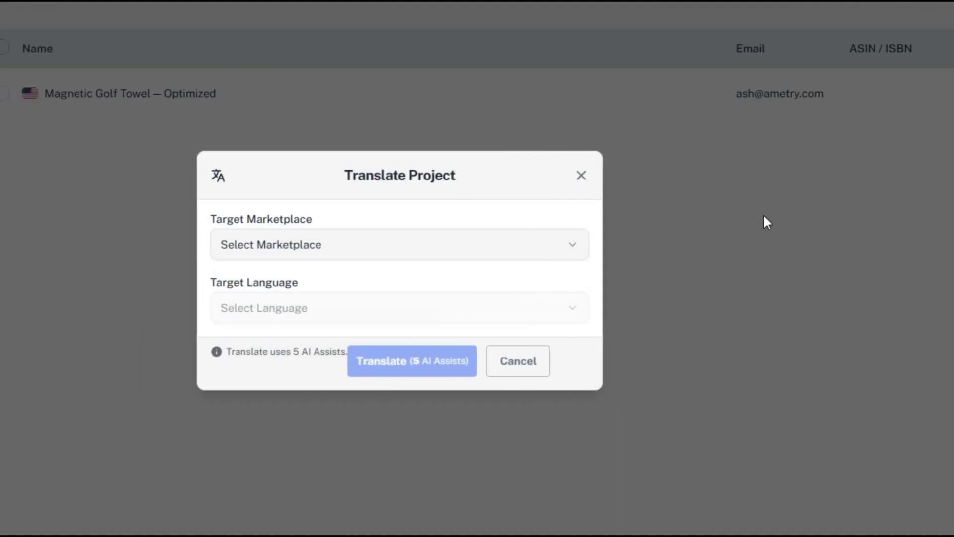
click(368, 199)
scroll(581, 343, down, 3)
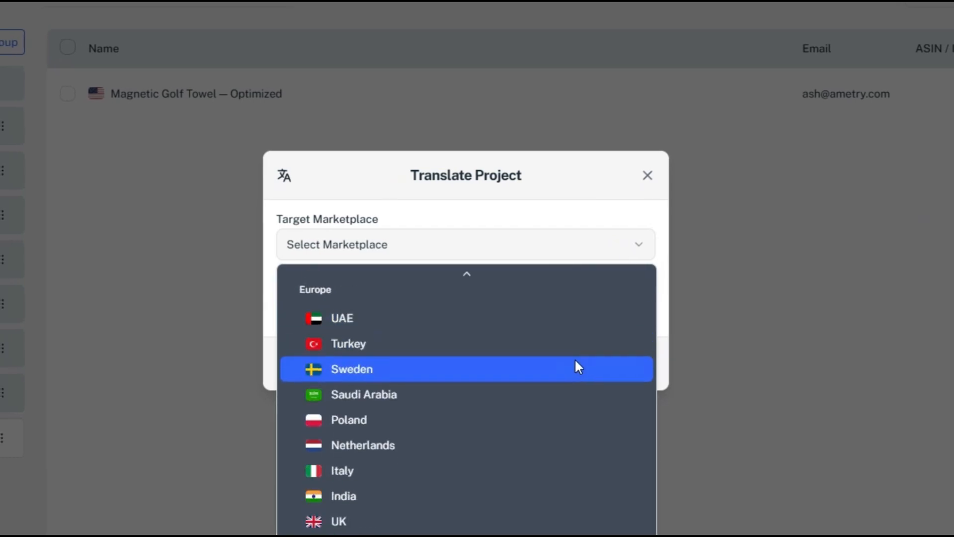
scroll(455, 470, down, 3)
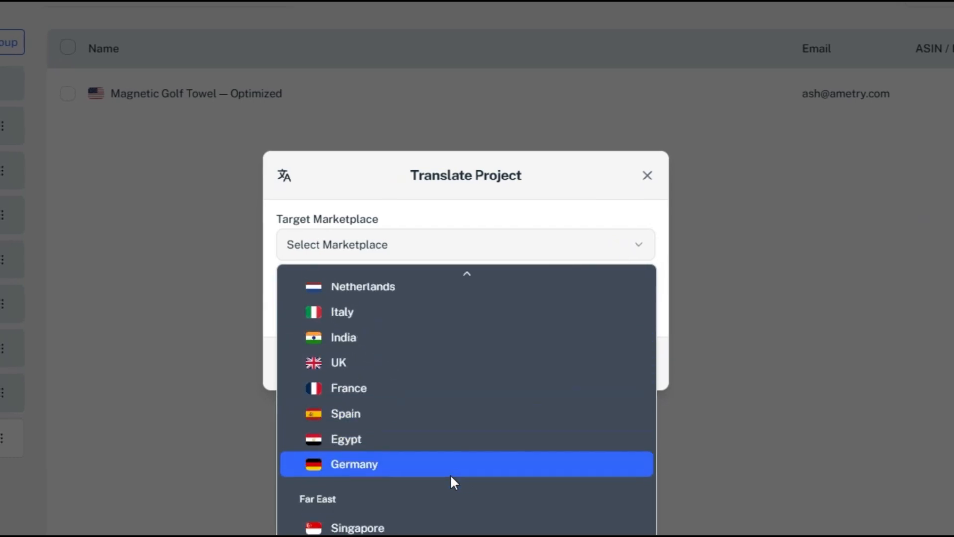
click(371, 470)
click(467, 313)
click(426, 345)
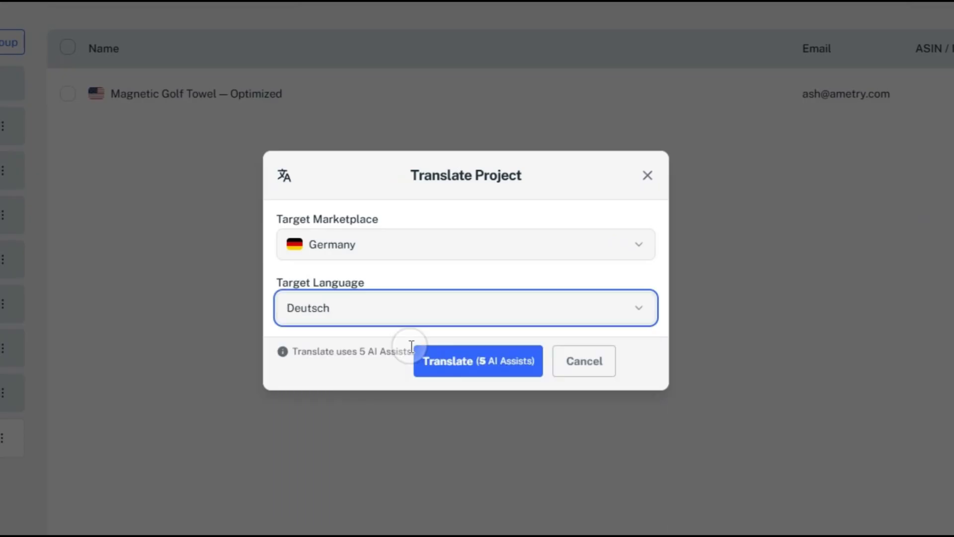
click(455, 361)
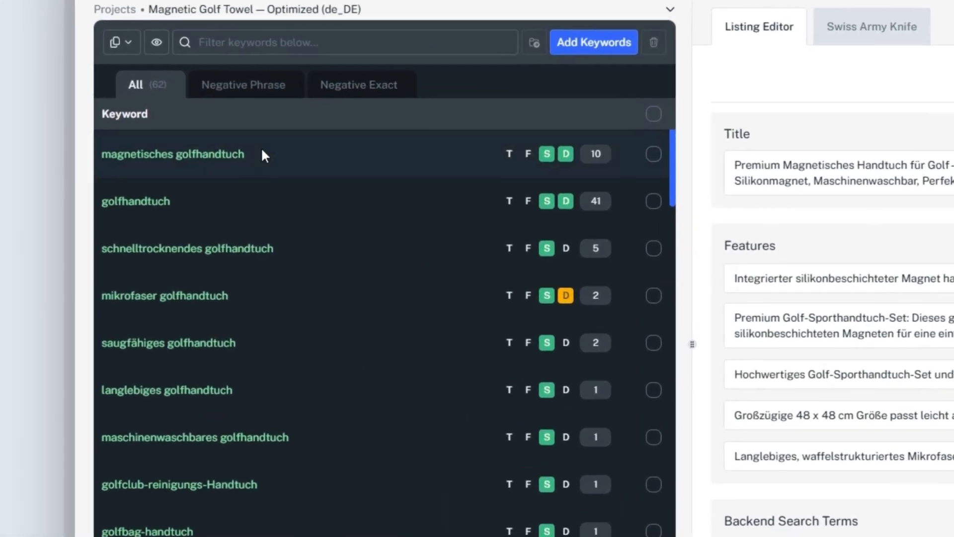
Review the translated German keyword list and its usage marks in the de_DE project
scroll(134, 164, down, 5)
scroll(273, 151, down, 10)
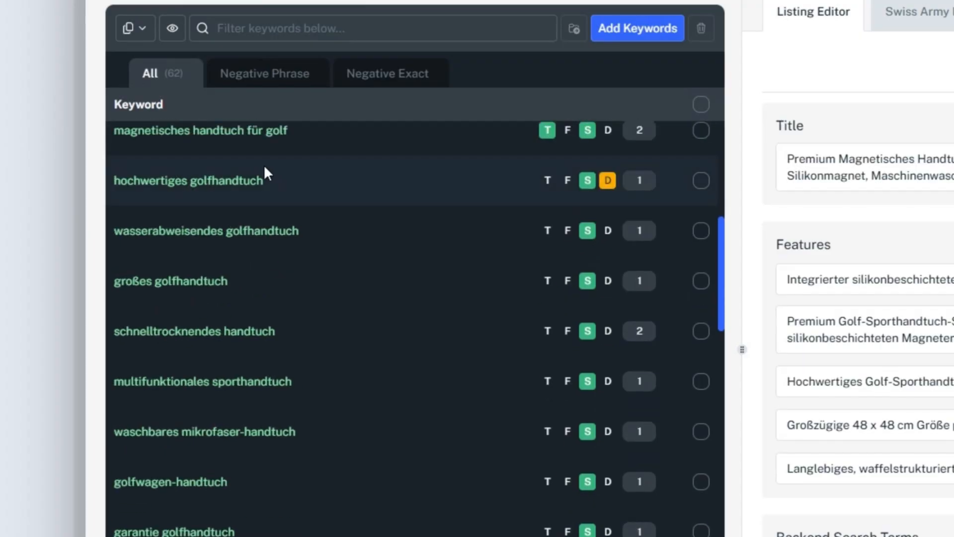
scroll(264, 176, down, 2)
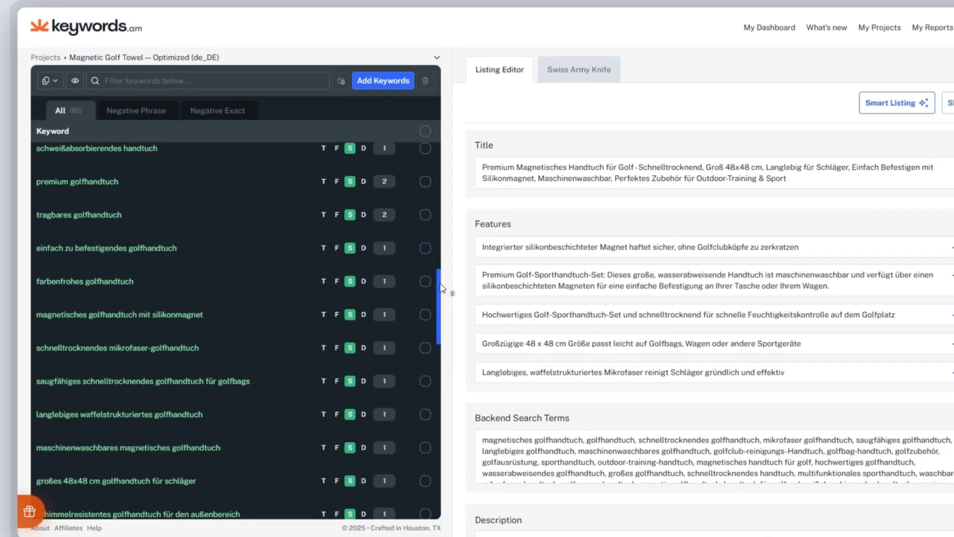
drag(722, 342, 721, 360)
drag(387, 290, 359, 412)
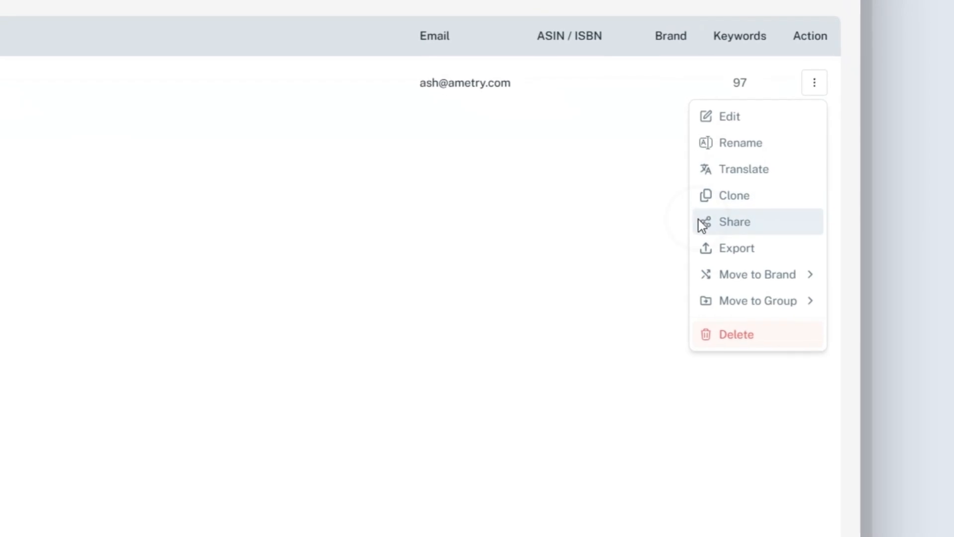
Share the "Magnetic Golf Towel - Optimized" project and copy its share link
click(844, 236)
click(516, 281)
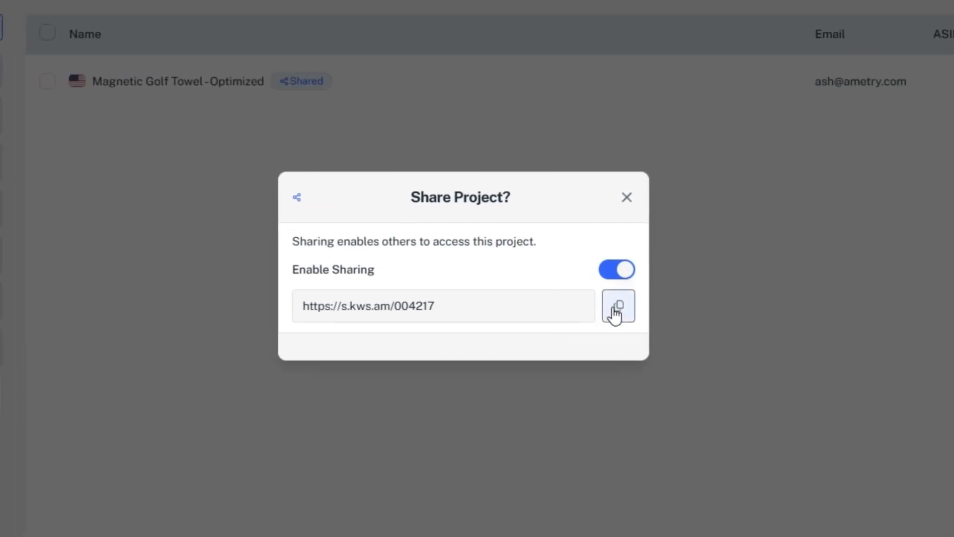
click(628, 198)
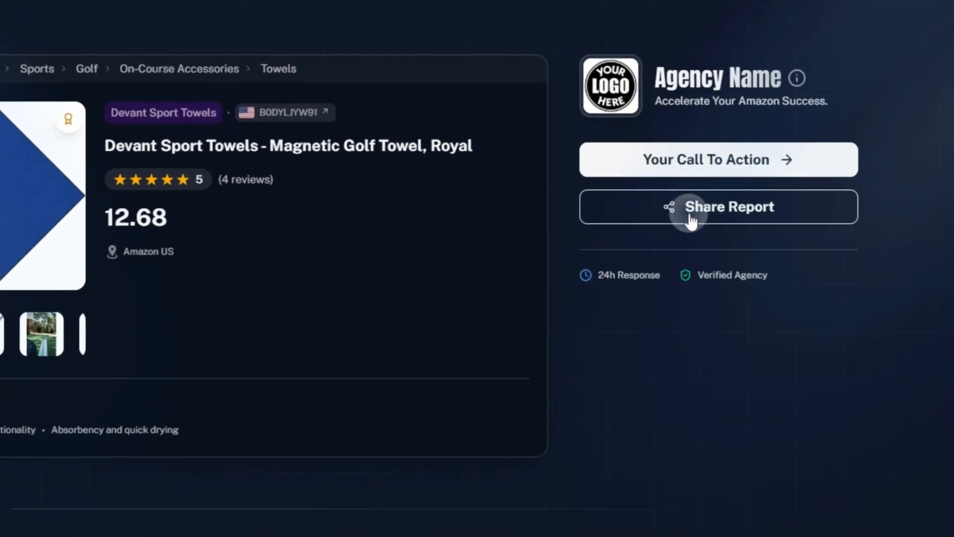
Enable sharing for the Devant Sport Towels magnetic golf towel report and copy its share link
click(692, 220)
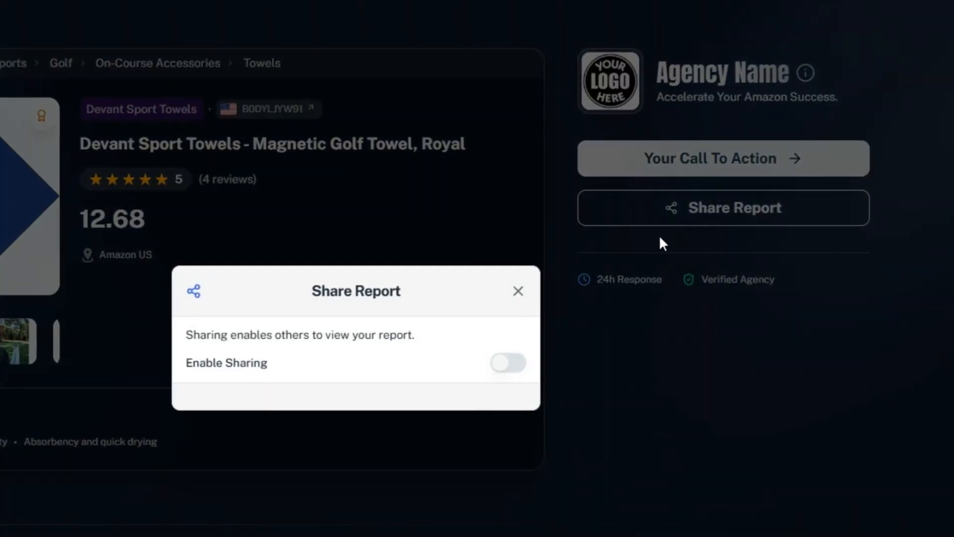
click(500, 369)
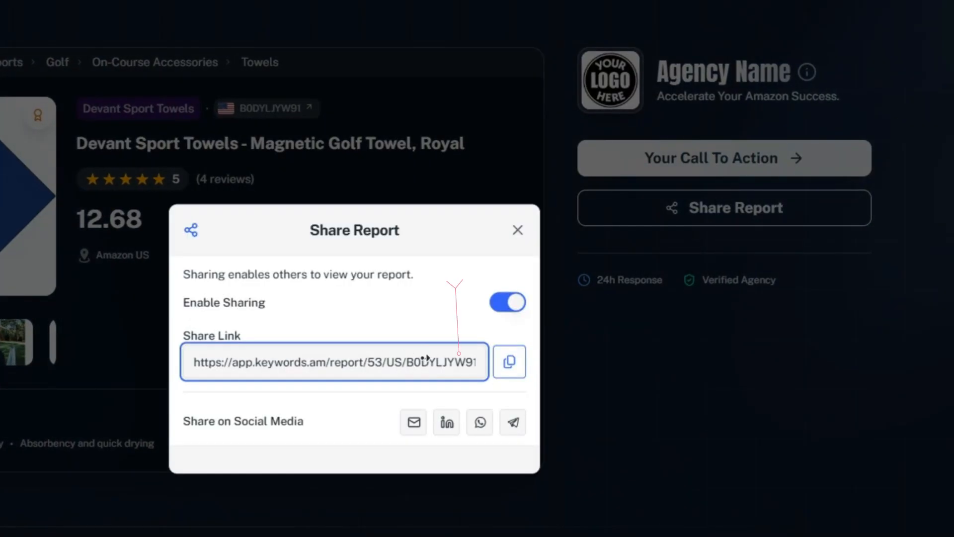
click(510, 368)
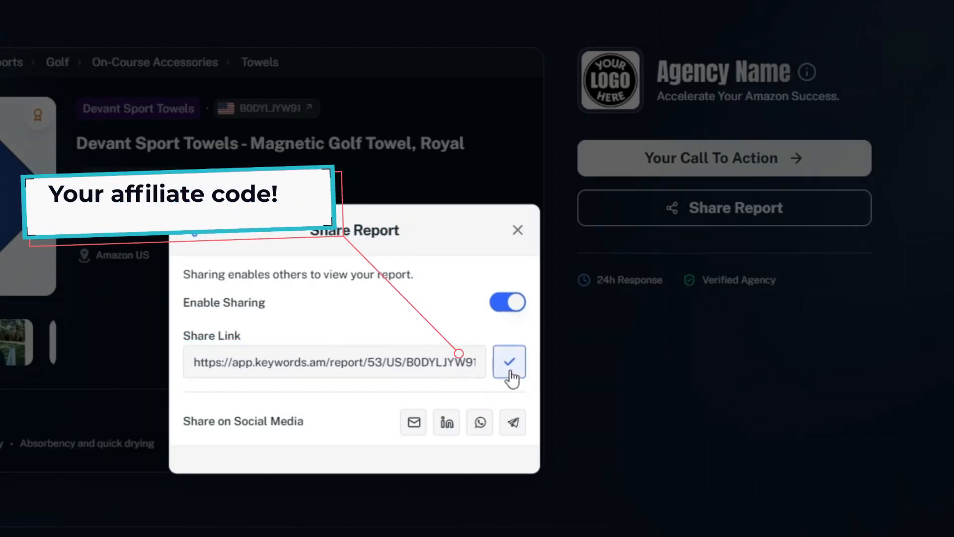
click(545, 346)
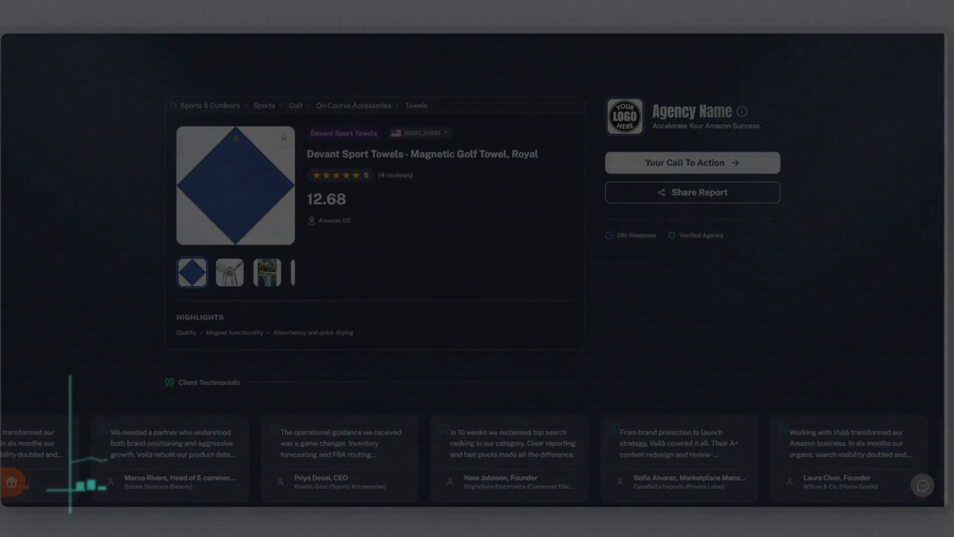